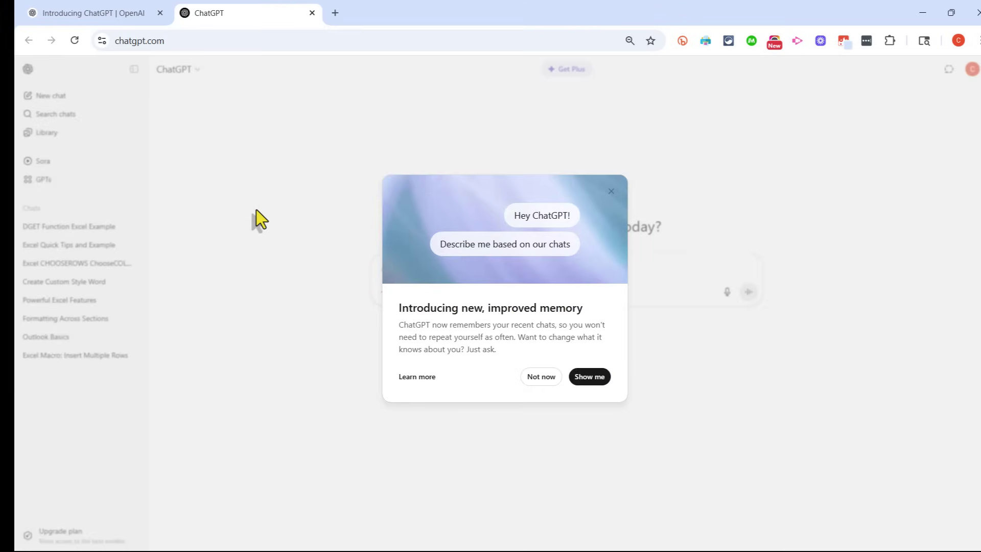
Dismiss the 'Introducing new, improved memory' pop-up with Not now
click(256, 209)
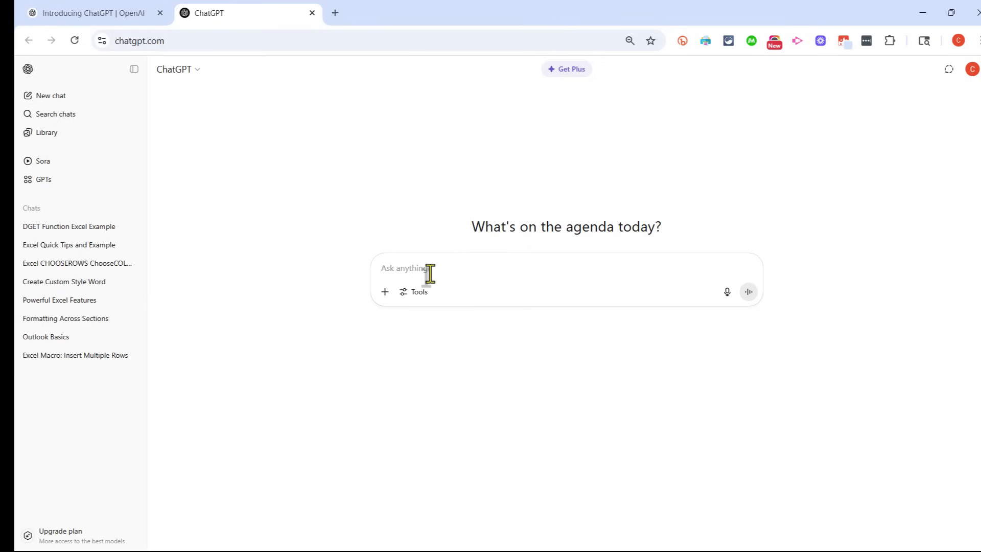
Send the pasted resume prompt plus 'Make sure the formatting looks professional.' and dismiss the canvas tip
text(Create a Word Document that is a resume for me. Use the name Charles Richardson. Detail my extensive experience with Microsoft Office, Google Drive and the rest of the G-Suite, educational applications, and more.)
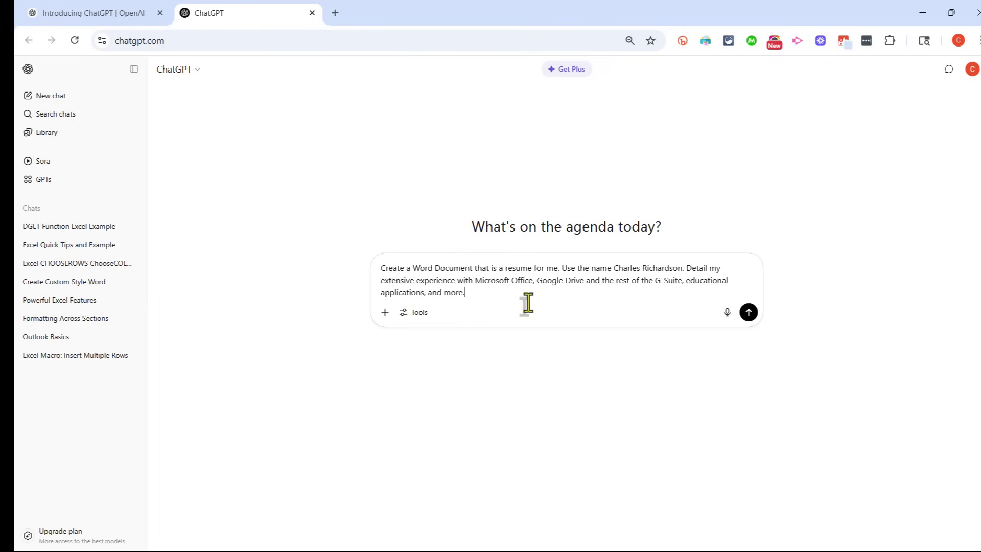
text(Make sure the formatting looks pr)
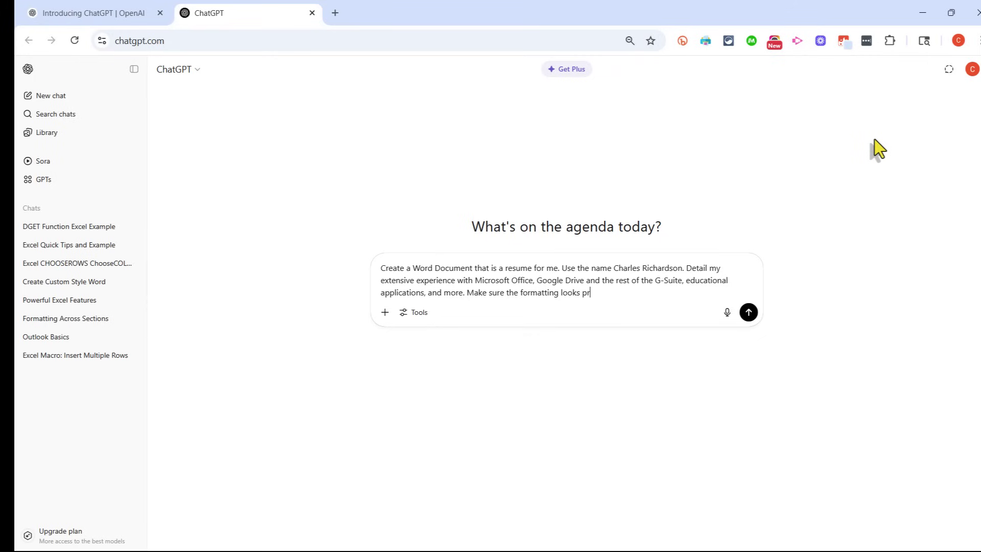
text(ofessional.)
click(748, 312)
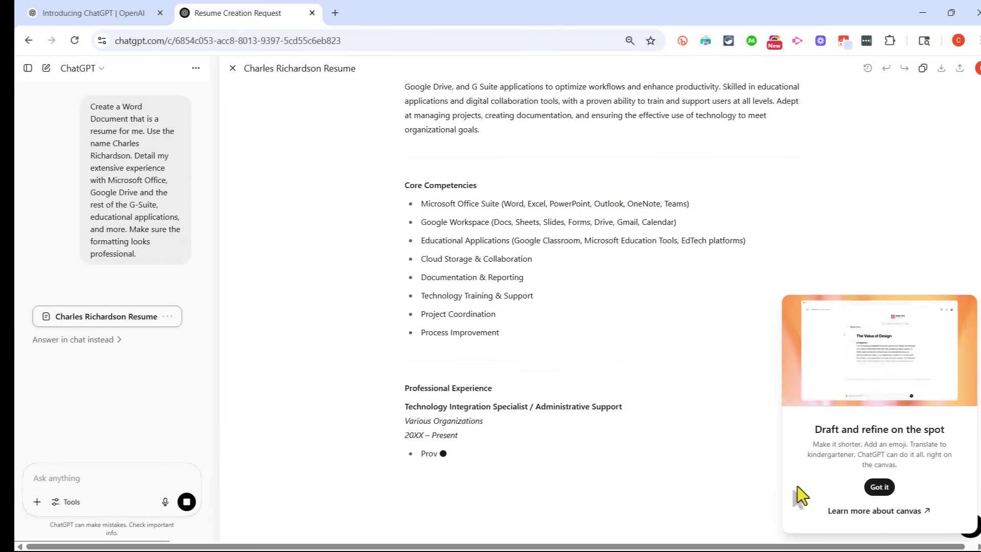
click(758, 408)
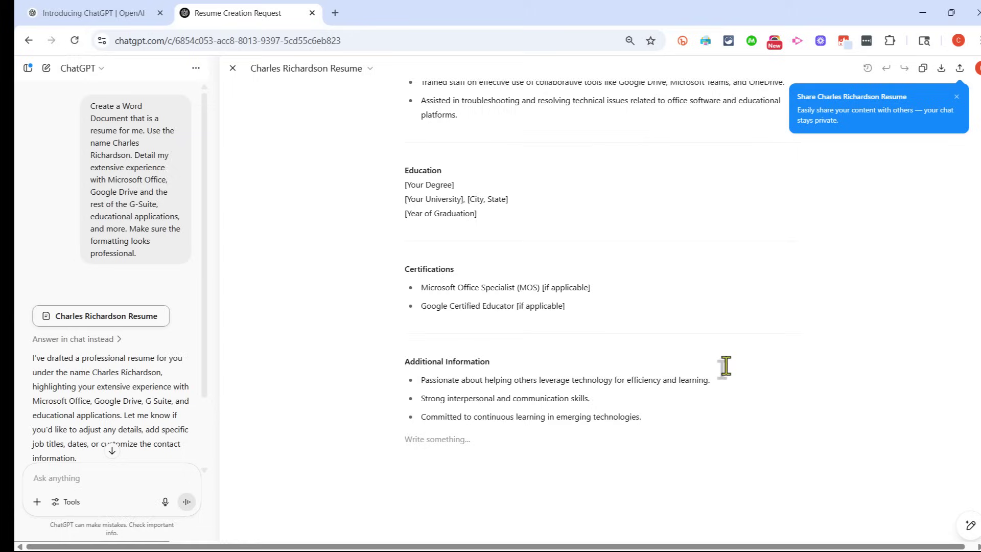
Download the canvas resume as a Microsoft Word Document (.docx) and open it
scroll(722, 368, up, 15)
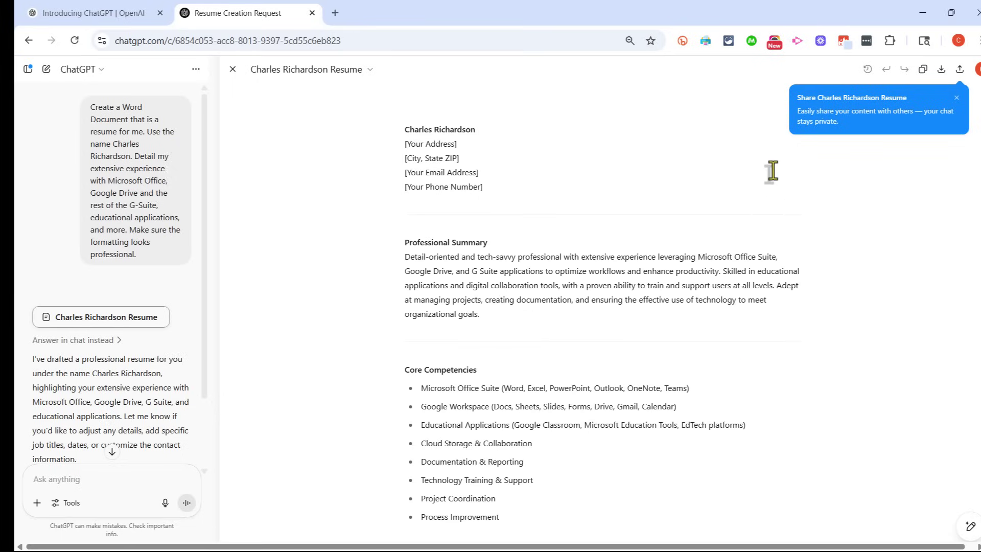
click(940, 72)
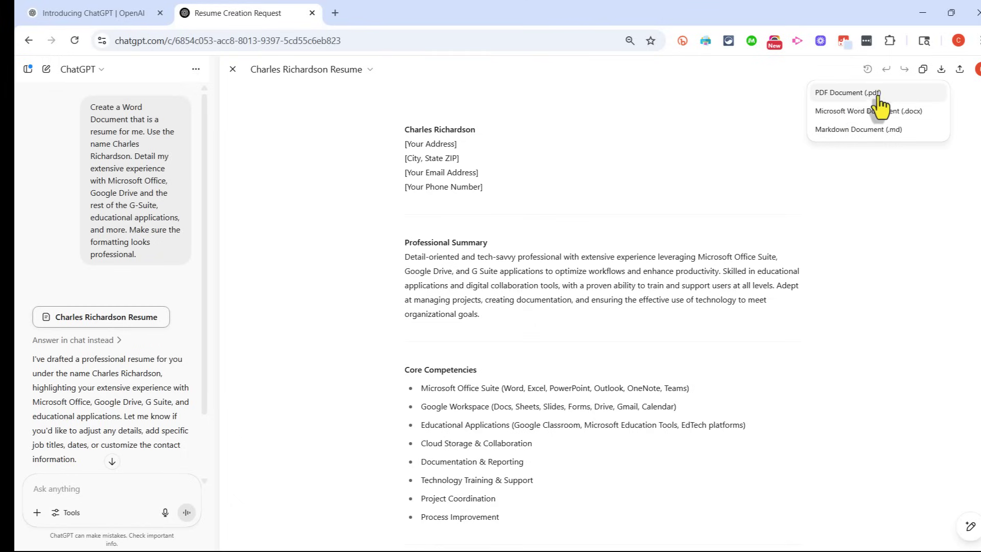
click(911, 118)
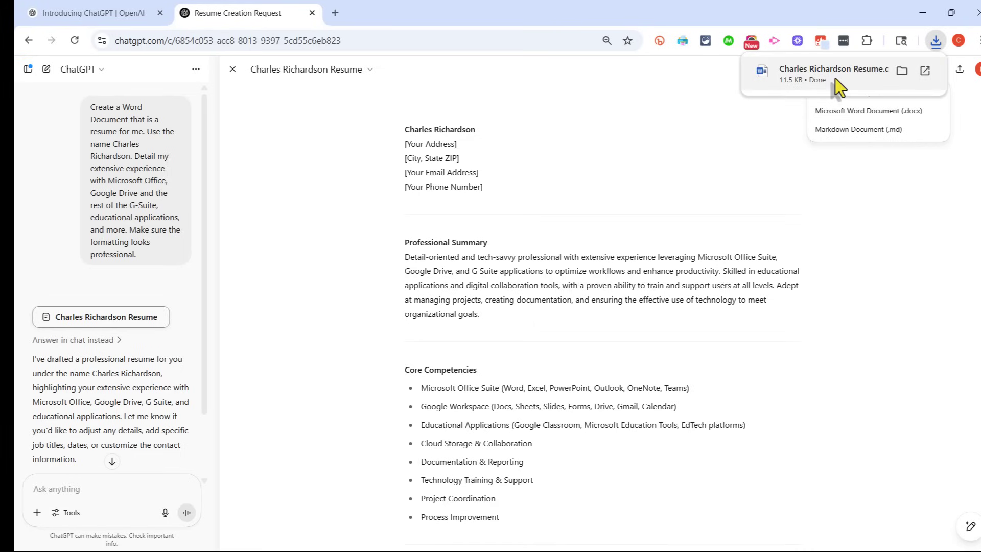
click(831, 76)
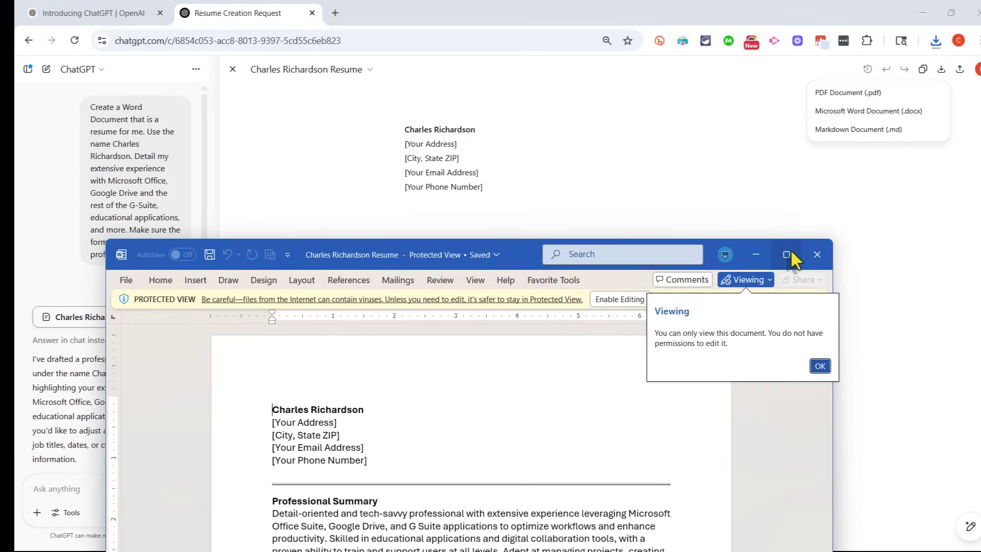
Maximize Word, enable editing, and scroll down to the Core Competencies section
click(789, 253)
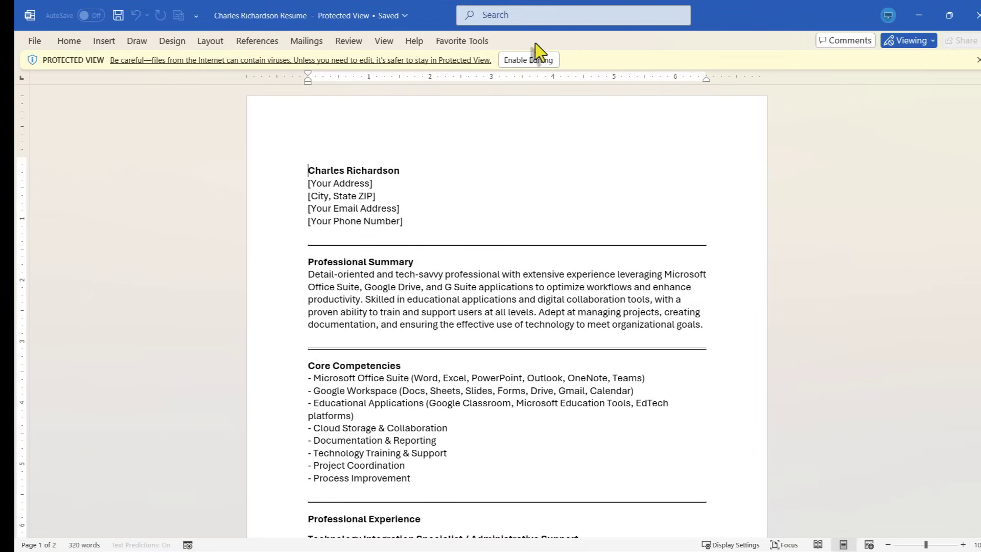
click(548, 62)
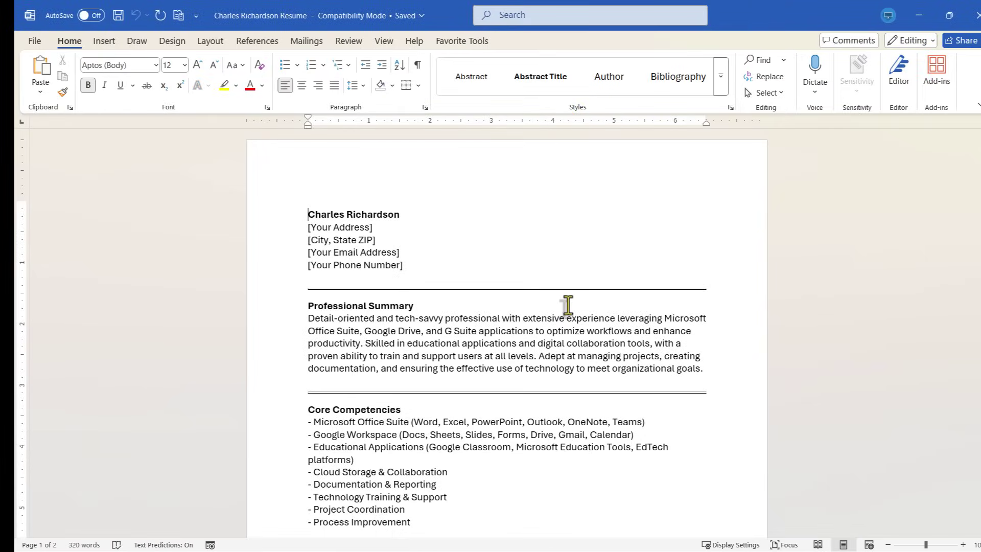
scroll(567, 305, down, 2)
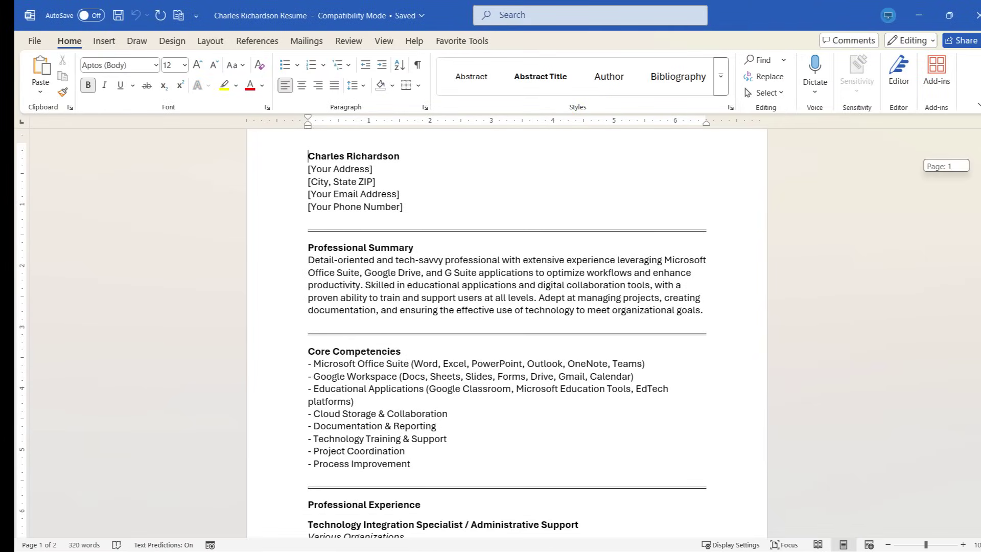
scroll(317, 248, down, 1)
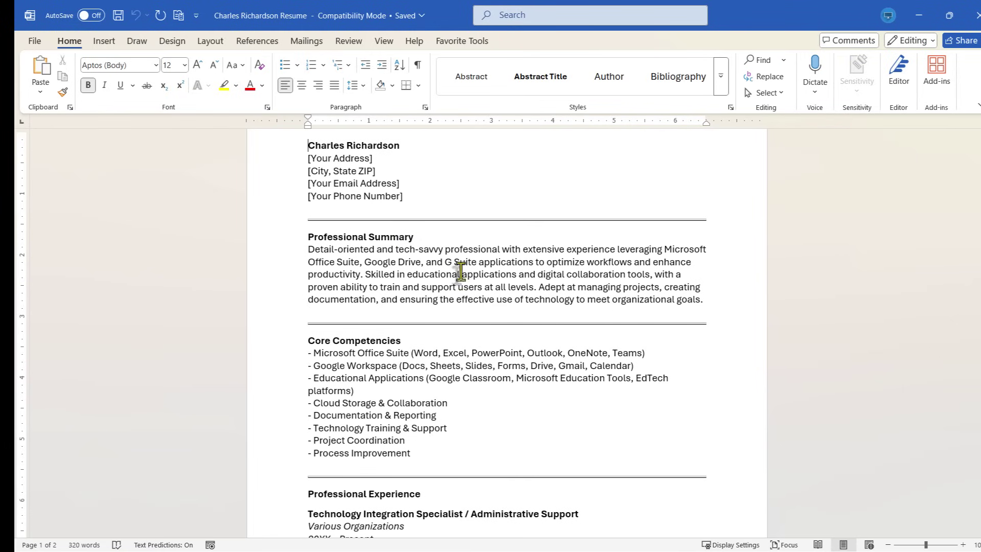
click(978, 190)
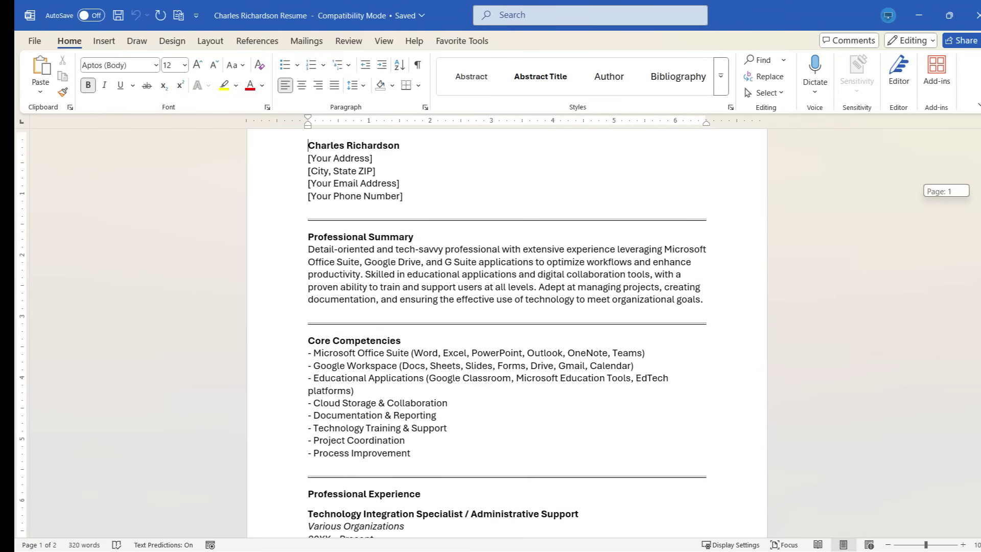
scroll(505, 332, down, 3)
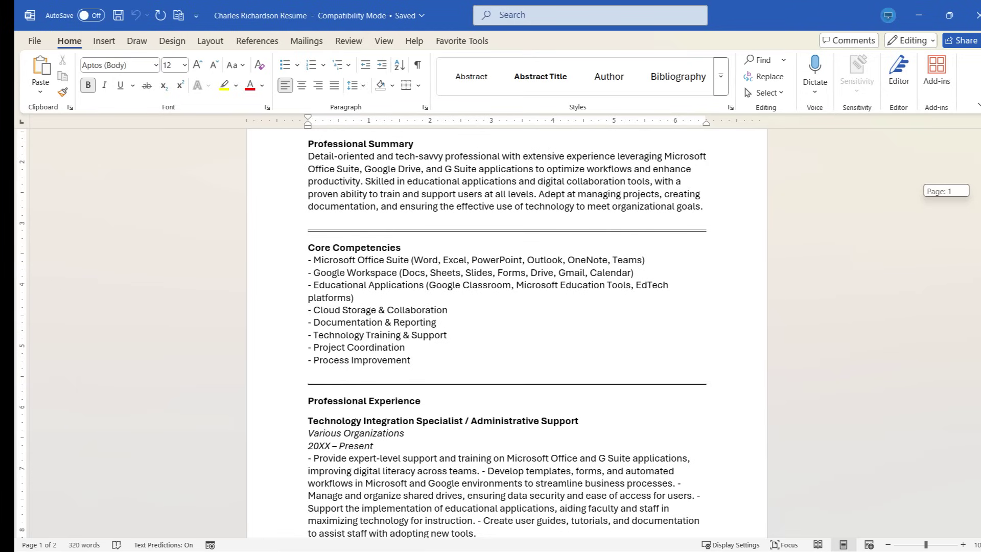
drag(978, 191, 978, 164)
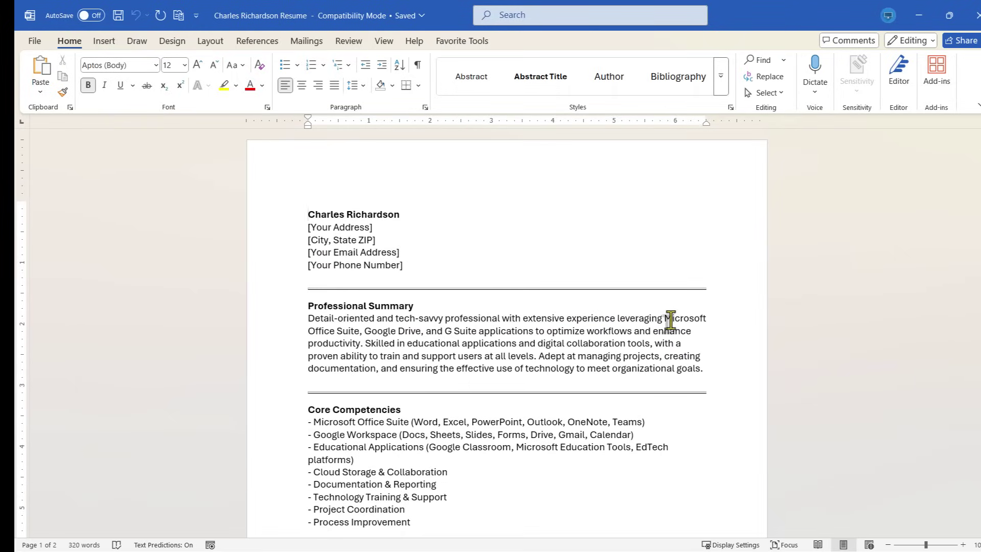
scroll(720, 387, down, 4)
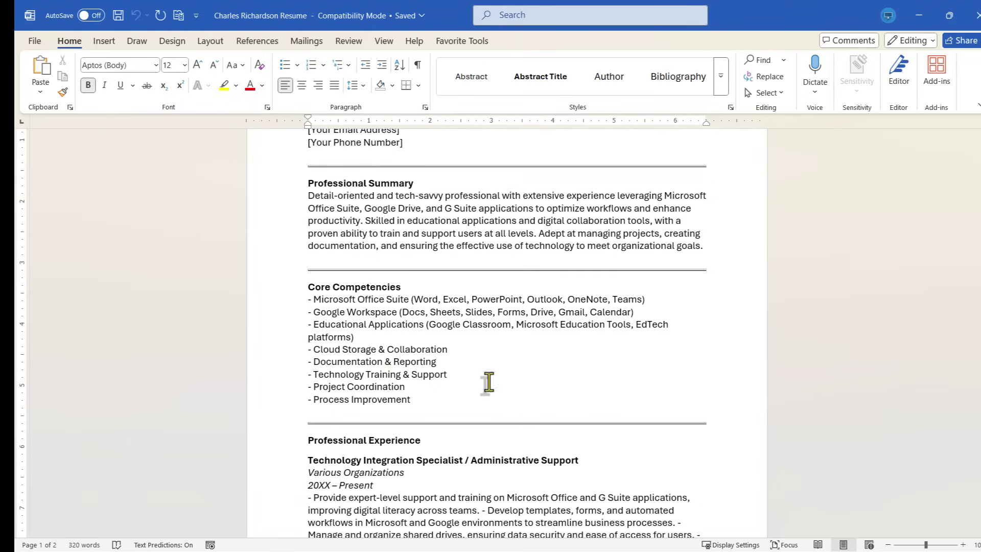
Insert 'Unsurpassed' before 'Documentation & Reporting' in the Core Competencies list
click(413, 399)
key(Up)
key(Up)
key(Up)
key(Home)
key(Right)
key(Right)
text(U)
text(nsupervised)
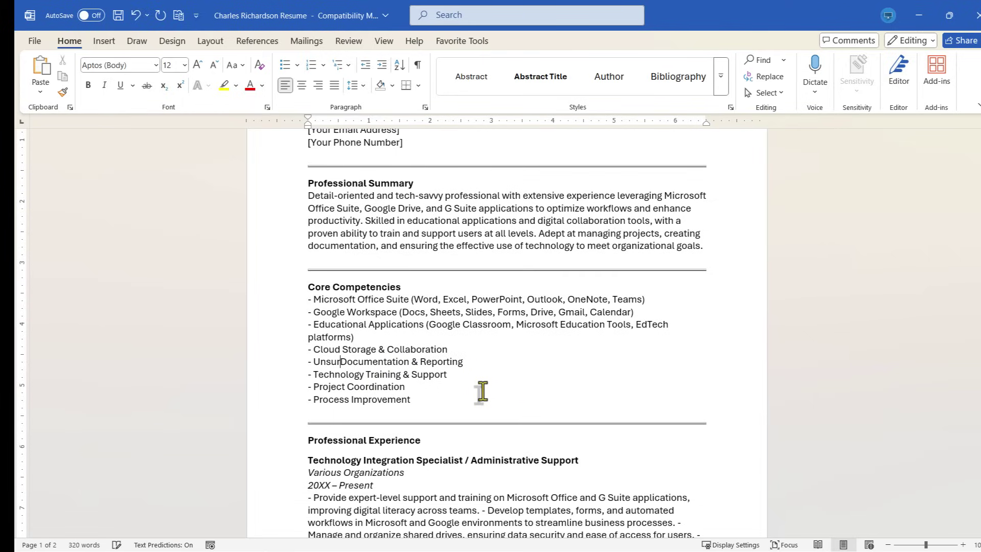
scroll(482, 391, down, 8)
scroll(539, 356, down, 5)
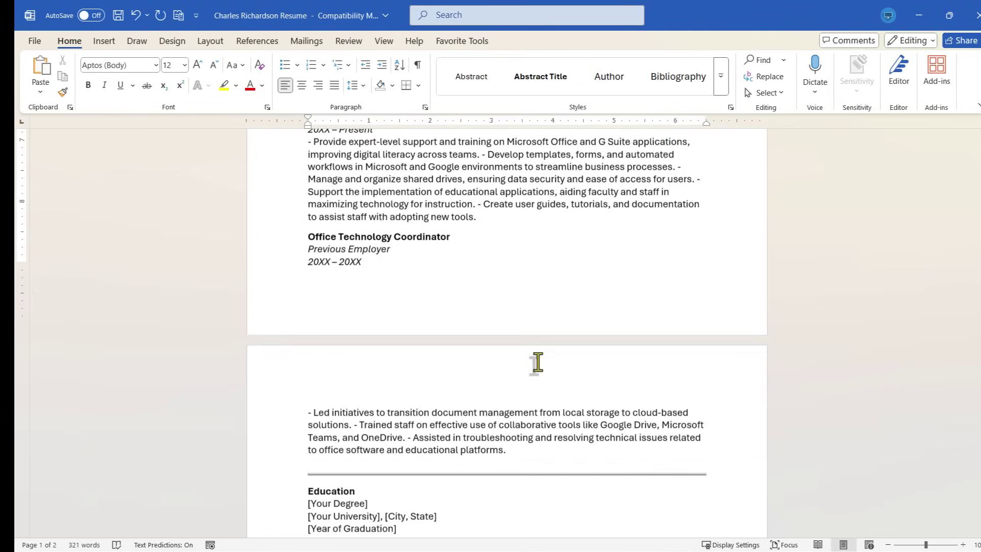
scroll(538, 359, up, 15)
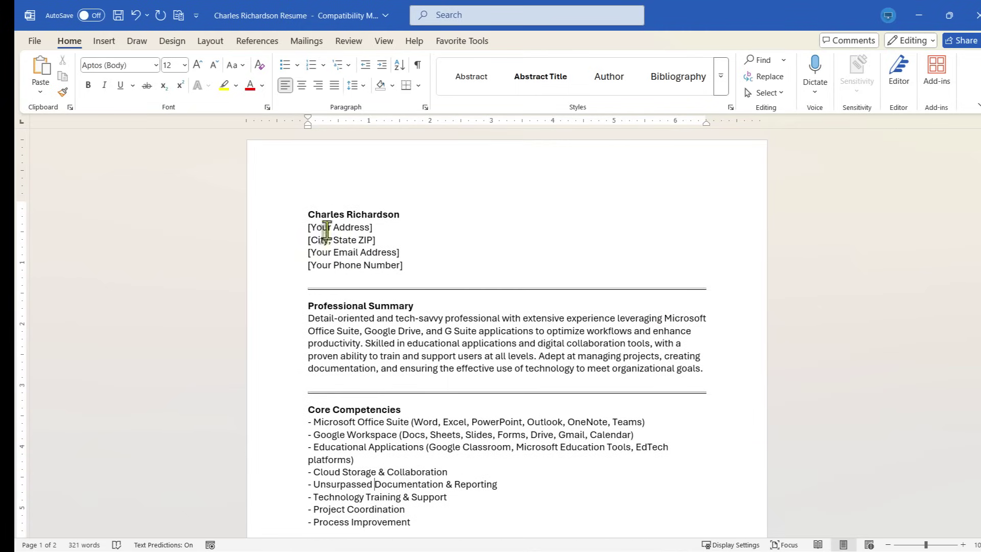
scroll(611, 398, down, 8)
scroll(526, 381, down, 12)
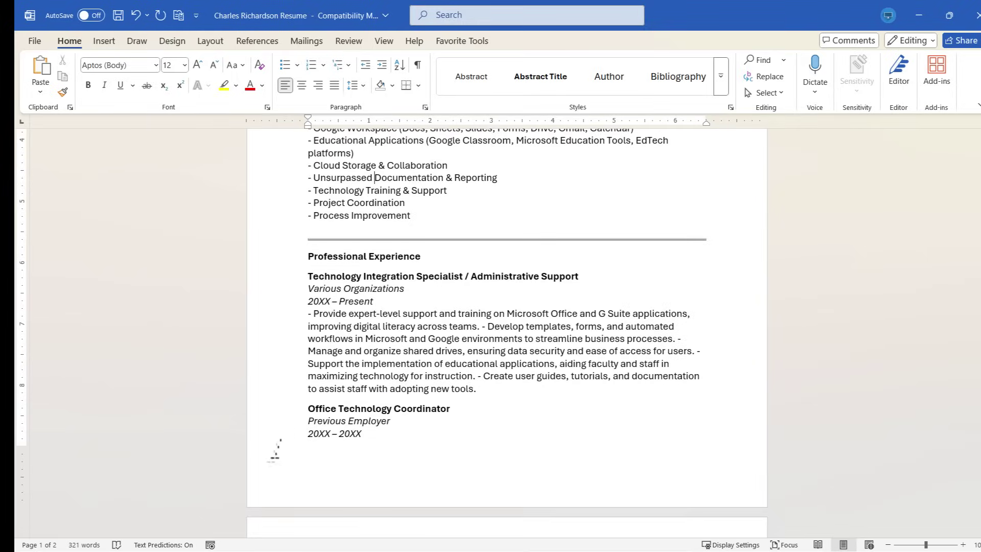
scroll(769, 290, up, 4)
scroll(768, 290, up, 14)
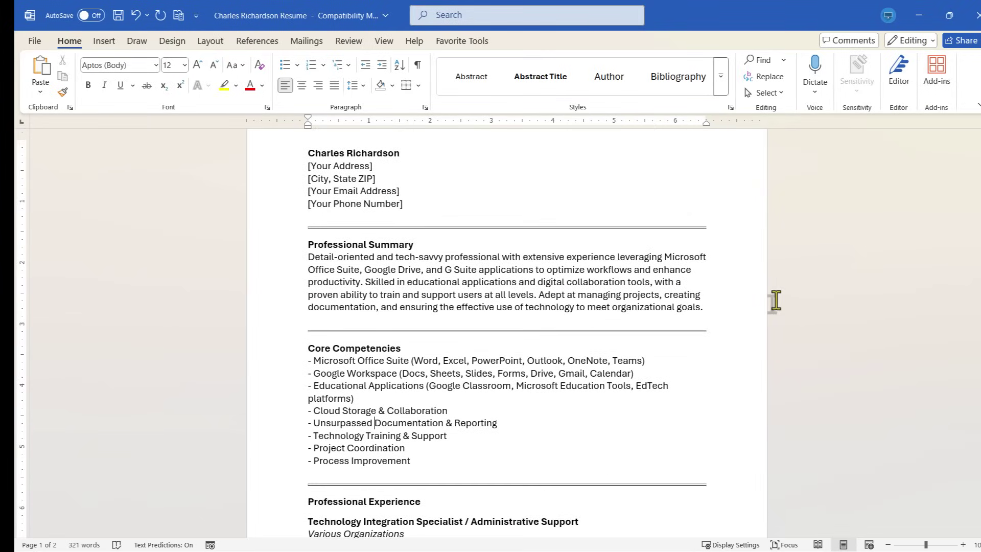
scroll(775, 300, up, 2)
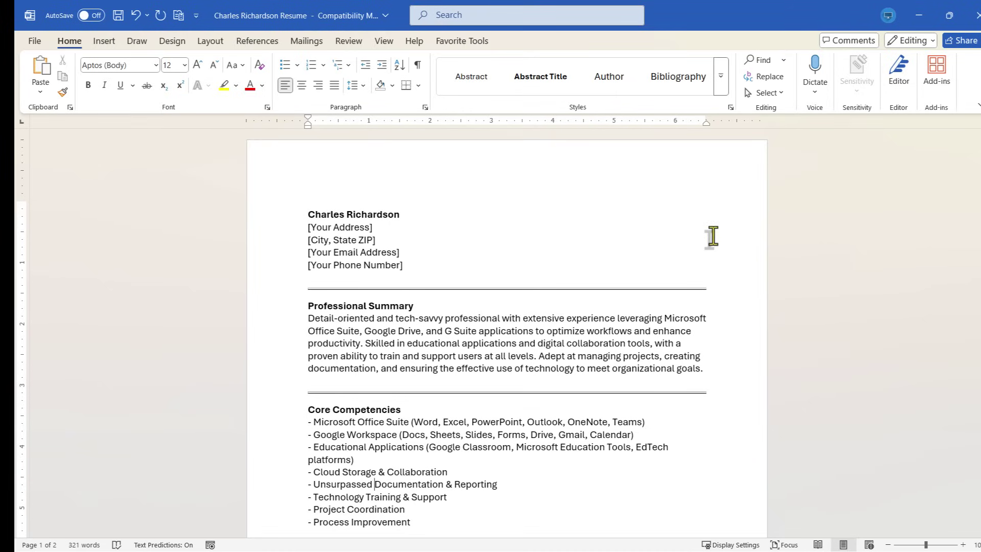
click(797, 200)
scroll(664, 294, down, 1)
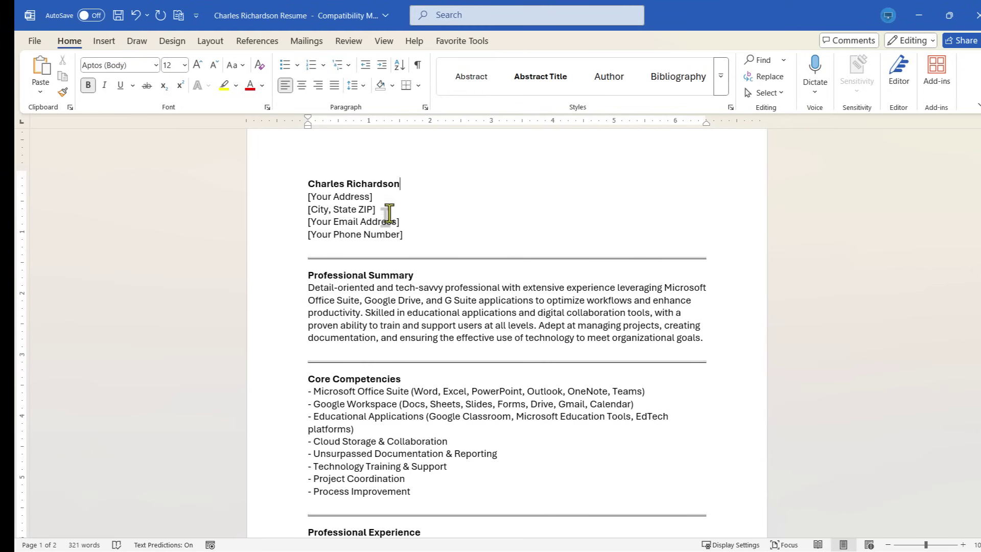
scroll(459, 322, down, 6)
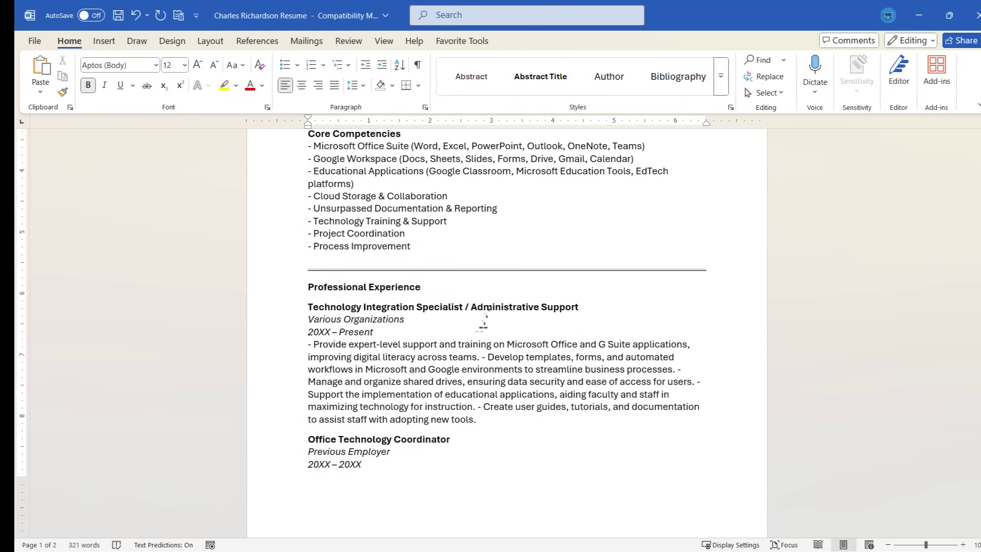
scroll(483, 327, down, 12)
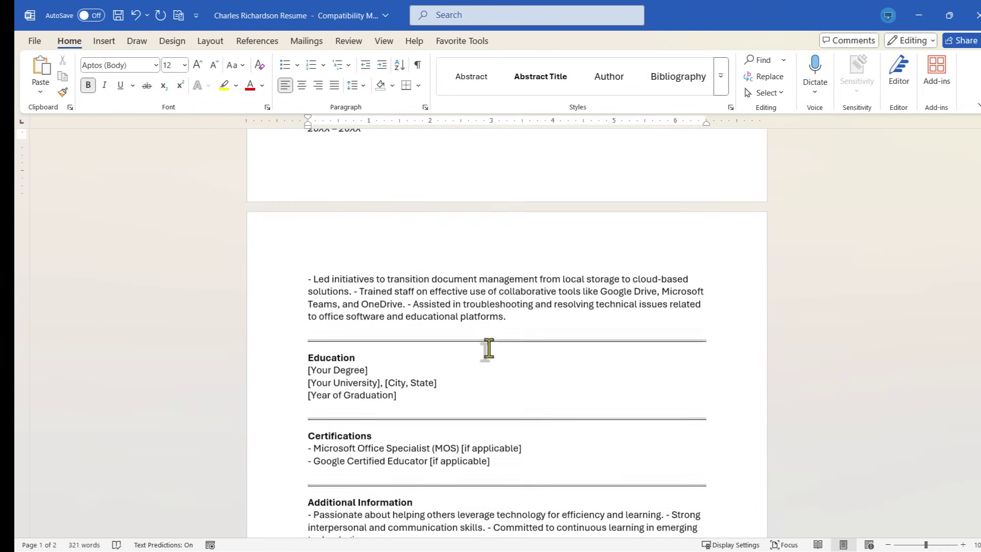
scroll(486, 347, up, 20)
scroll(539, 332, down, 9)
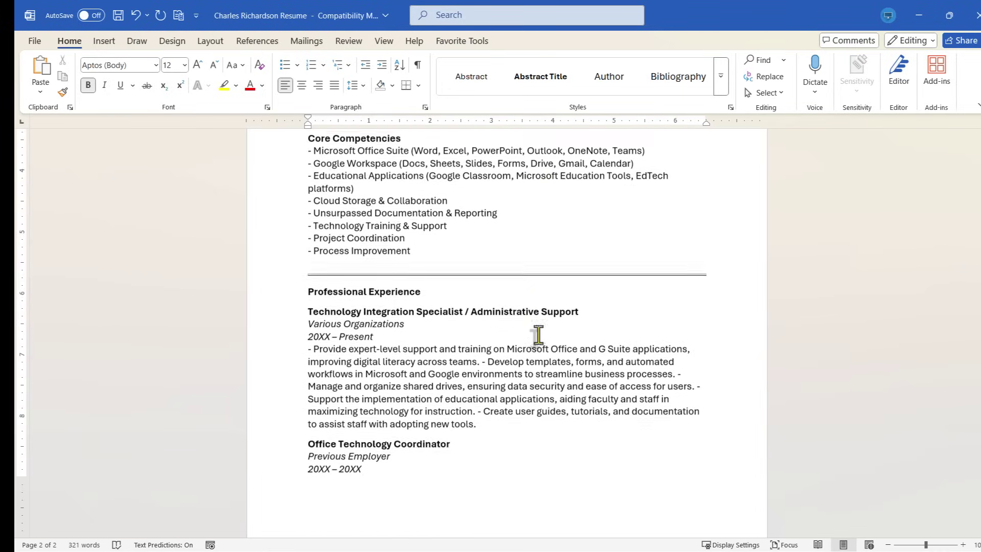
scroll(538, 332, up, 7)
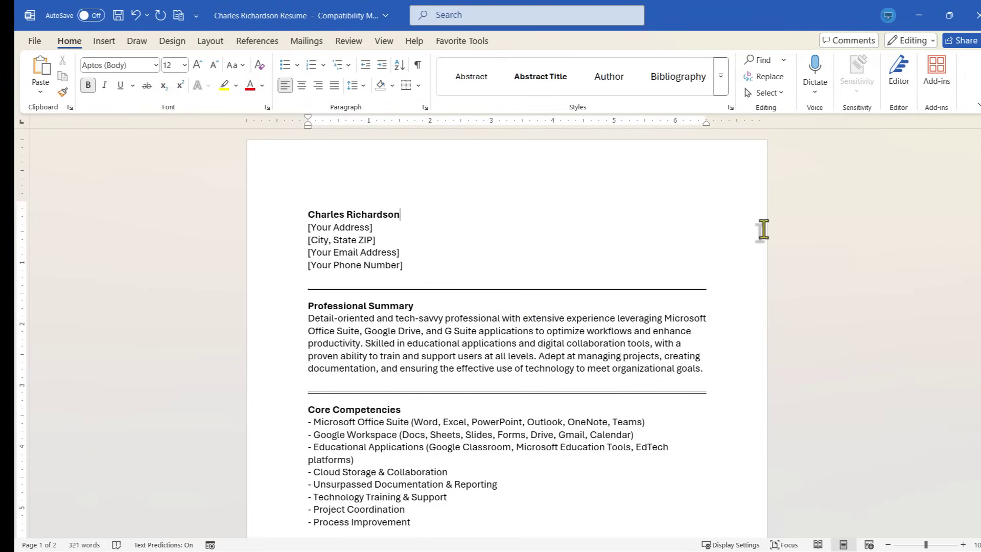
scroll(817, 256, down, 2)
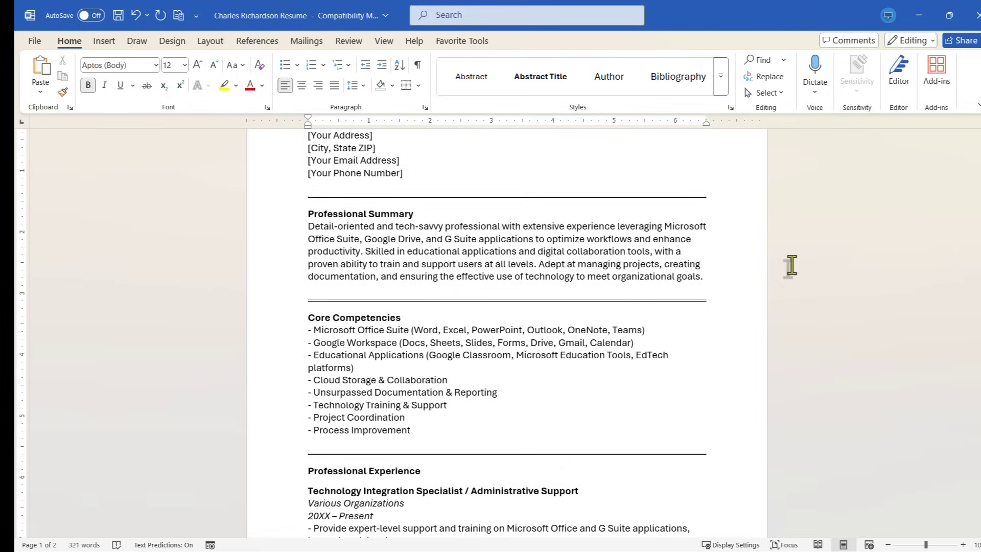
scroll(838, 205, up, 2)
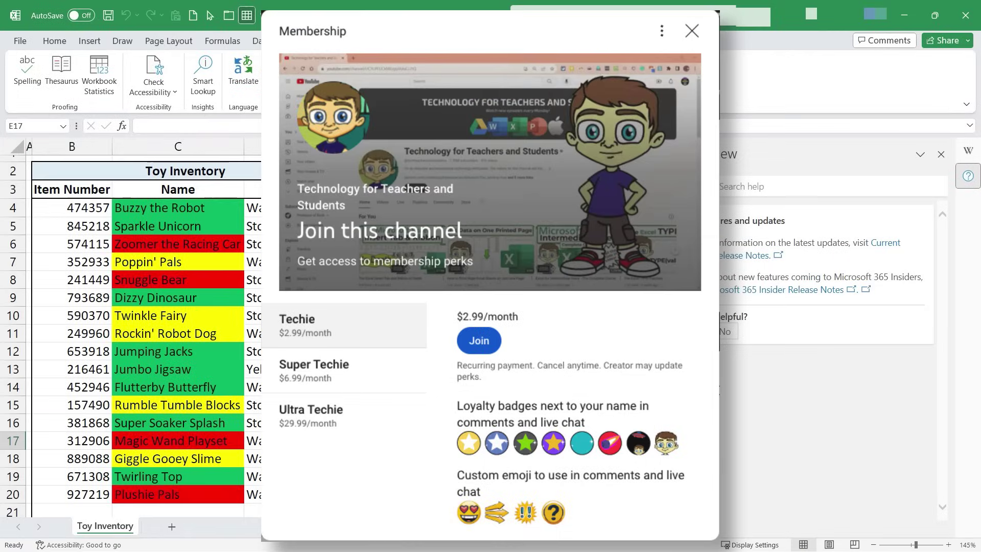
scroll(621, 388, down, 2)
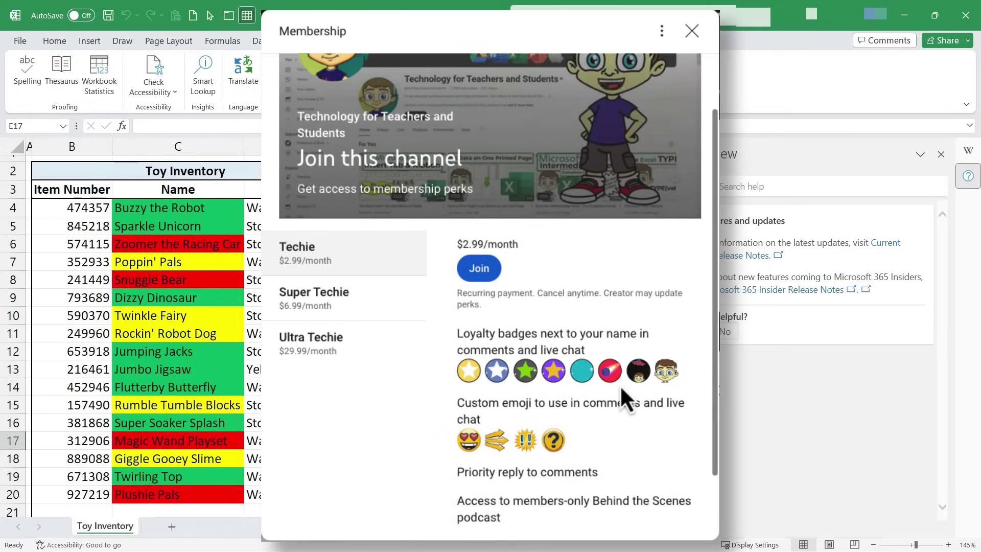
scroll(621, 389, up, 2)
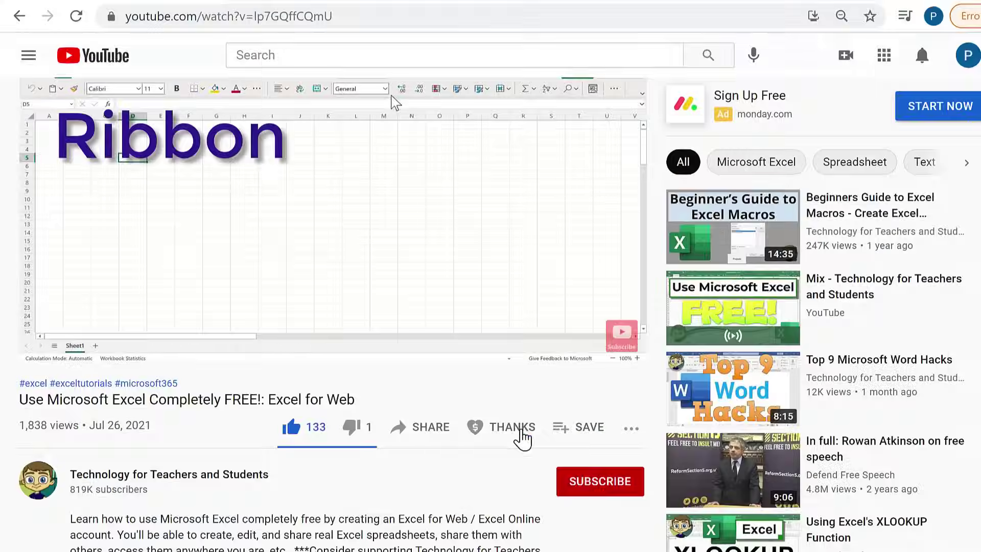
click(519, 435)
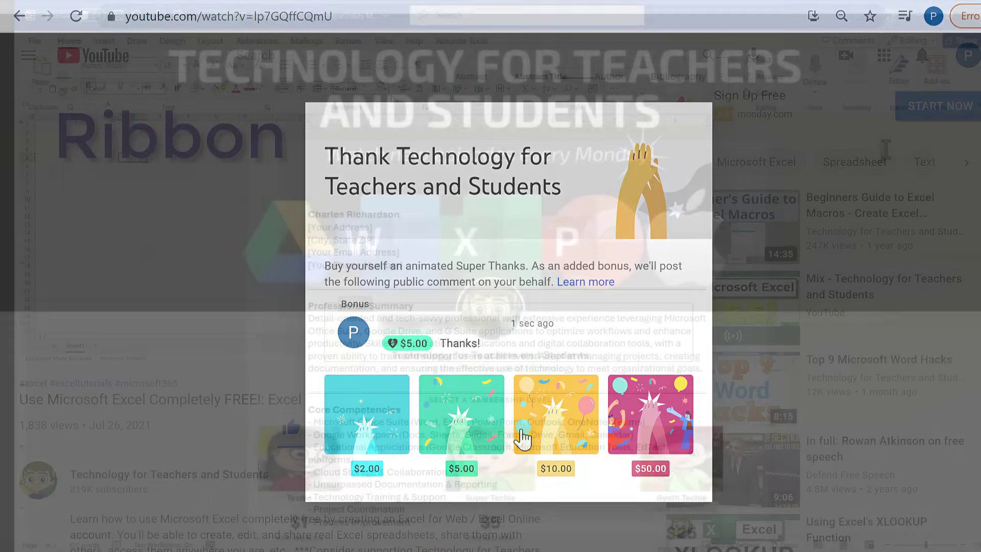